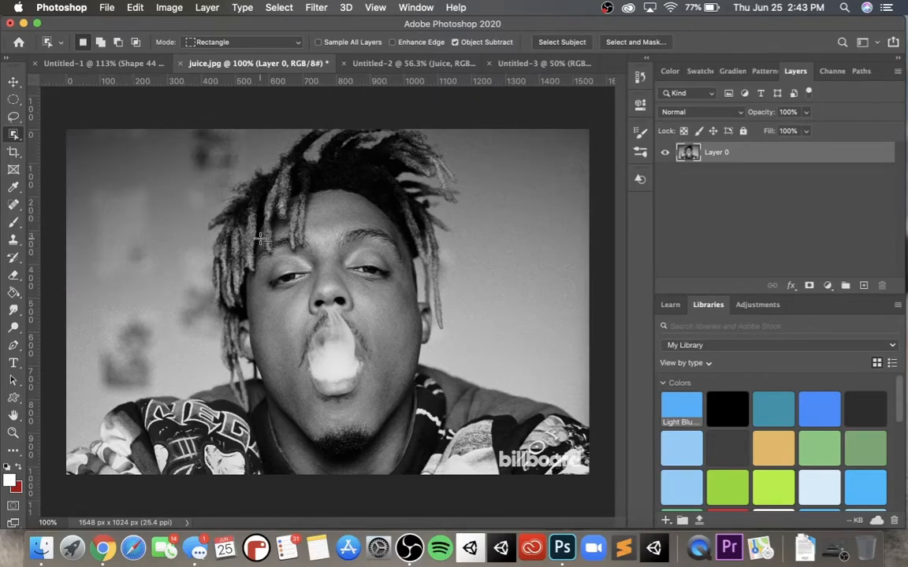
Select the man in juice.jpg with the Object Selection tool, adding the missed hair and shoulder areas with Quick Selection
left_click_drag(130, 190, 551, 426)
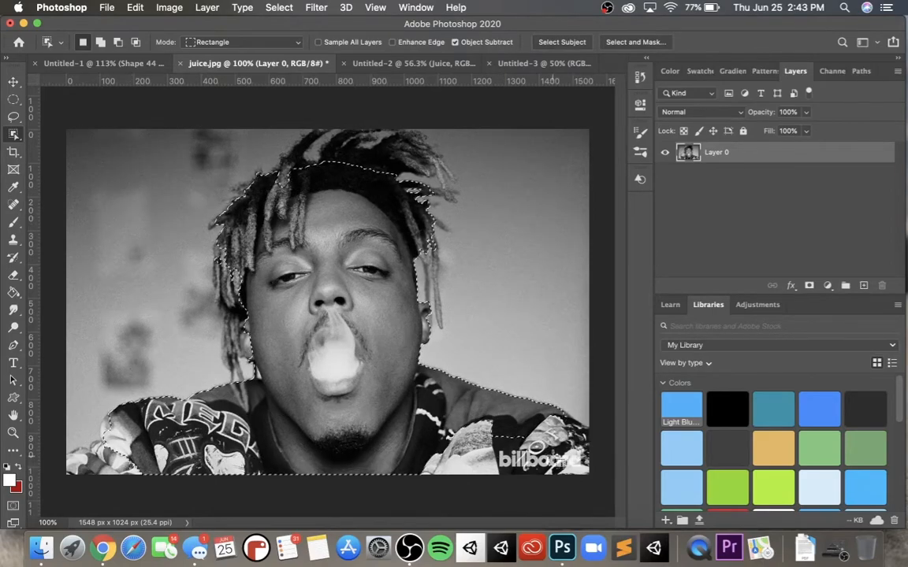
key("super+z")
left_click_drag(154, 137, 552, 446)
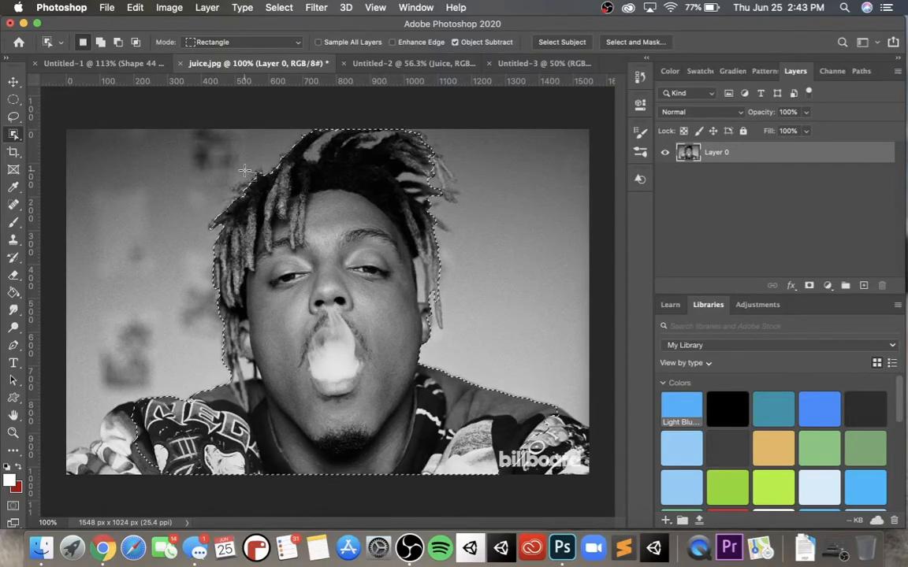
left_click(15, 136)
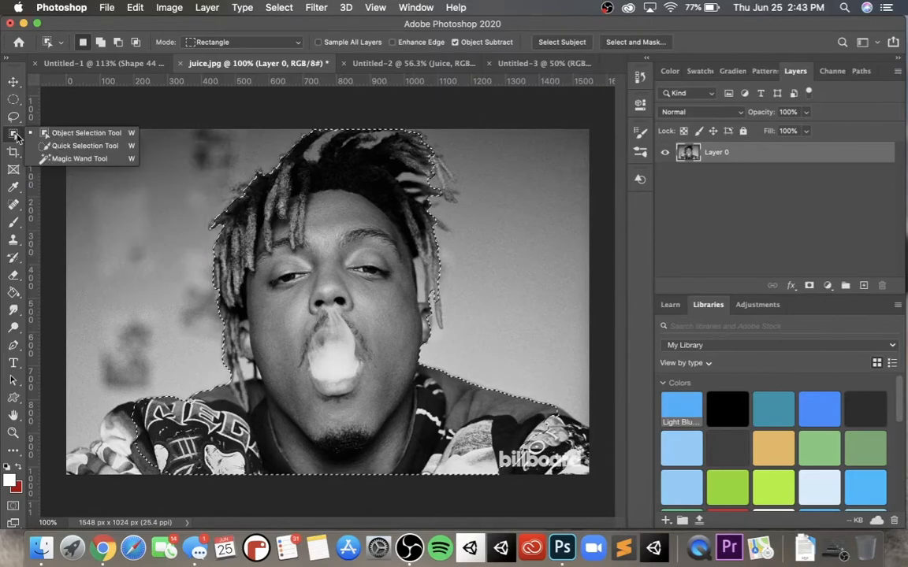
left_click(82, 146)
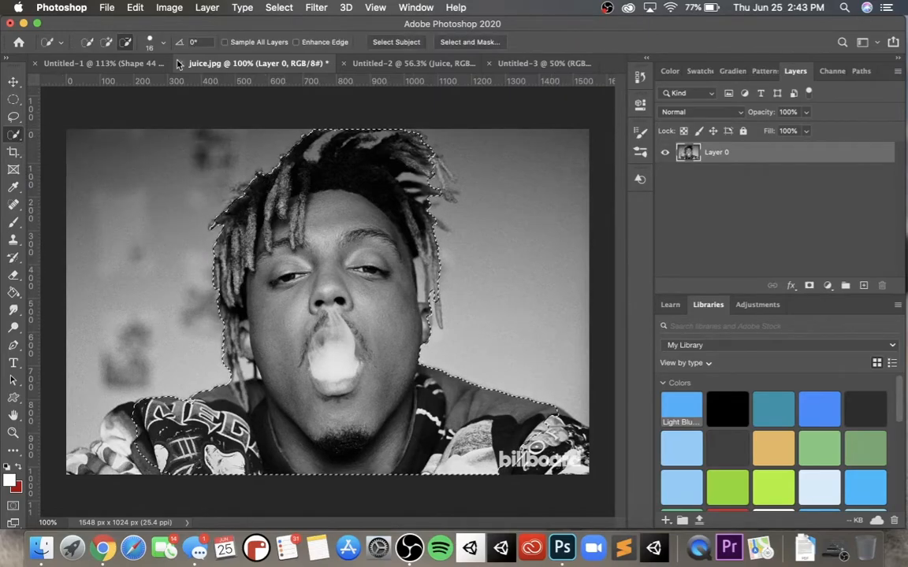
left_click(106, 41)
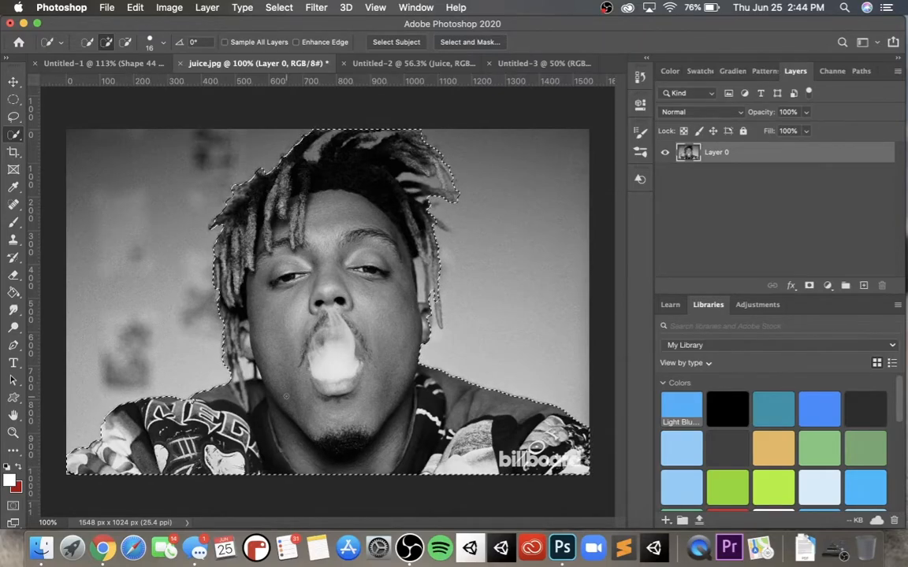
Move the selected cutout from juice.jpg into the Untitled-3 document and center it on the white canvas
left_click(13, 83)
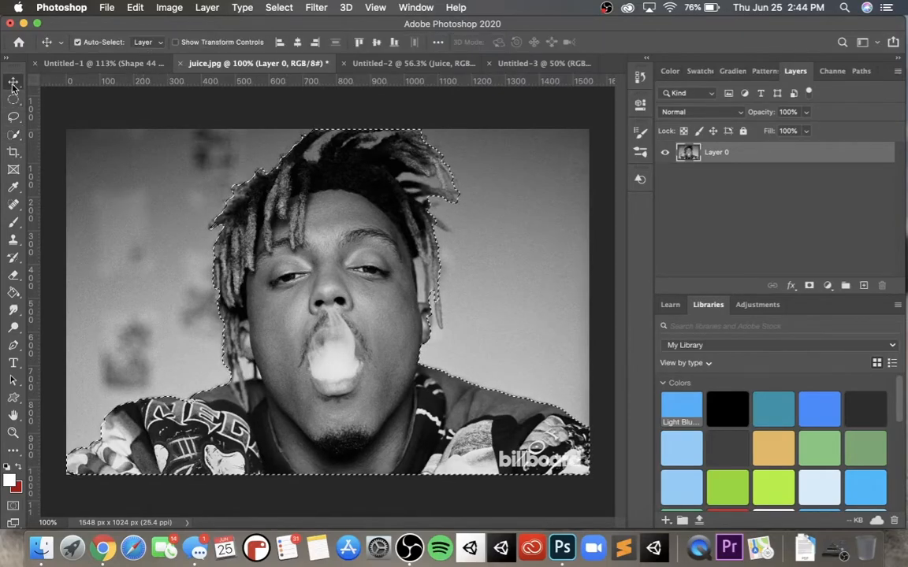
left_click_drag(252, 335, 328, 311)
left_click(515, 63)
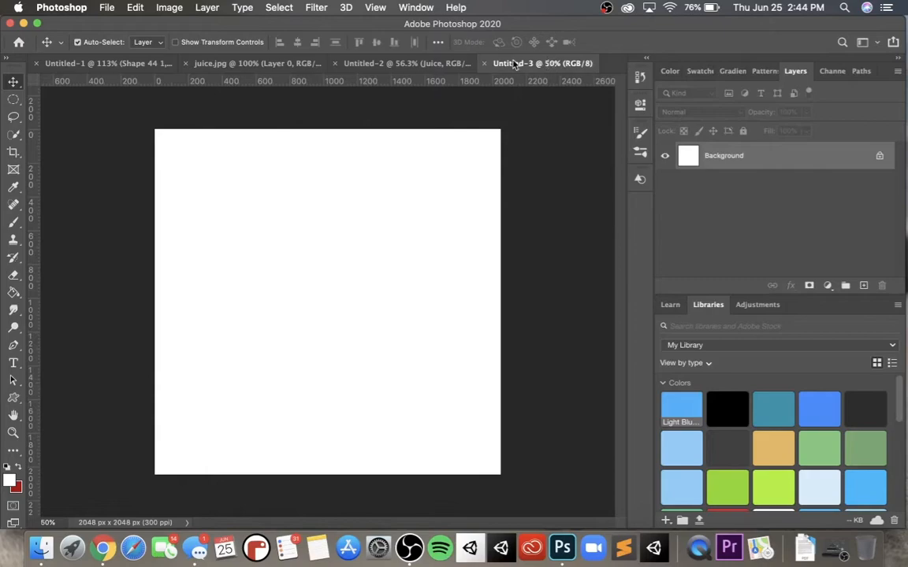
left_click_drag(514, 63, 375, 74)
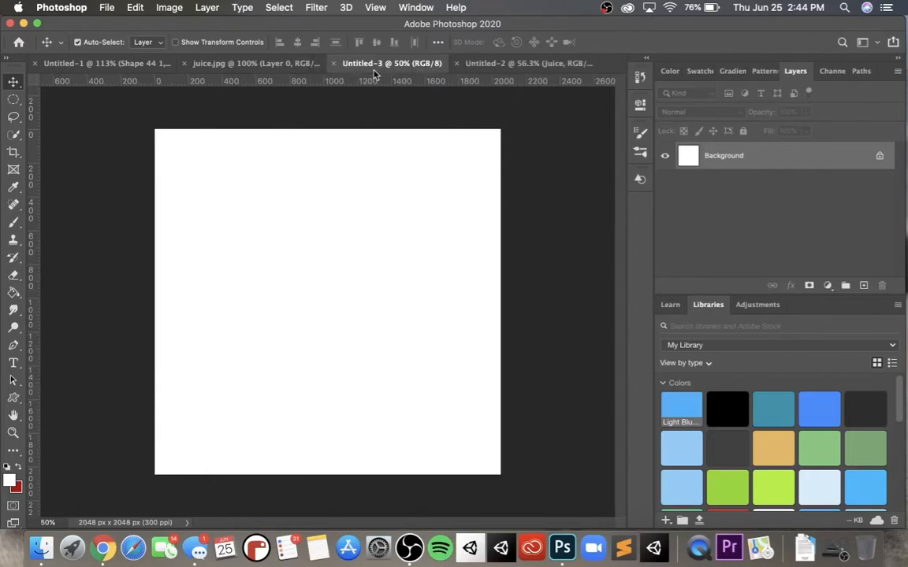
left_click(262, 69)
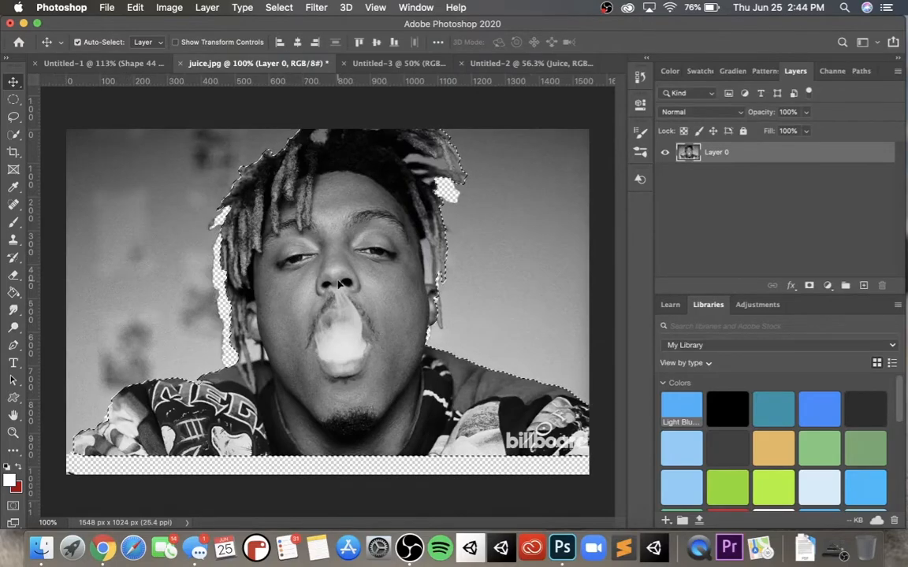
mouse_move(341, 285)
left_mouse_down()
mouse_move(379, 76)
mouse_move(324, 290)
left_mouse_up()
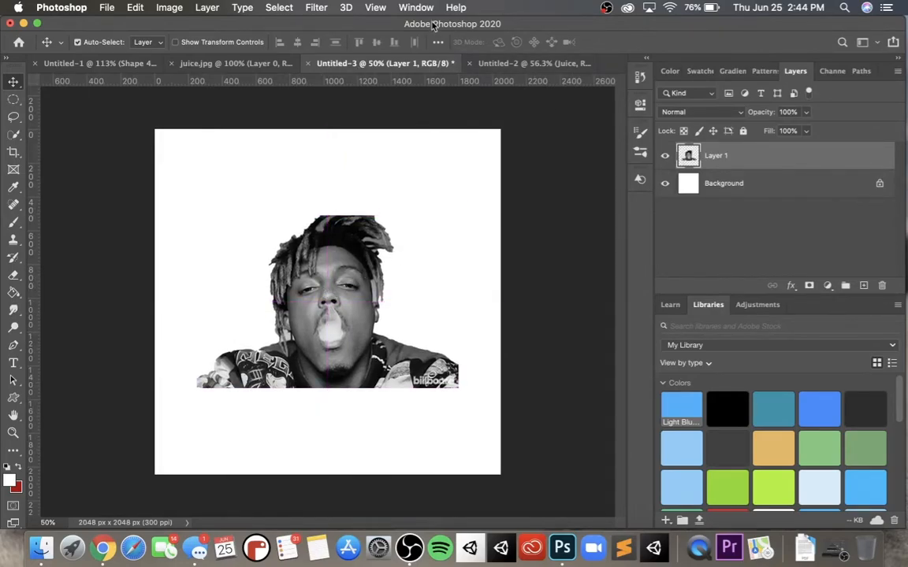
left_click(314, 7)
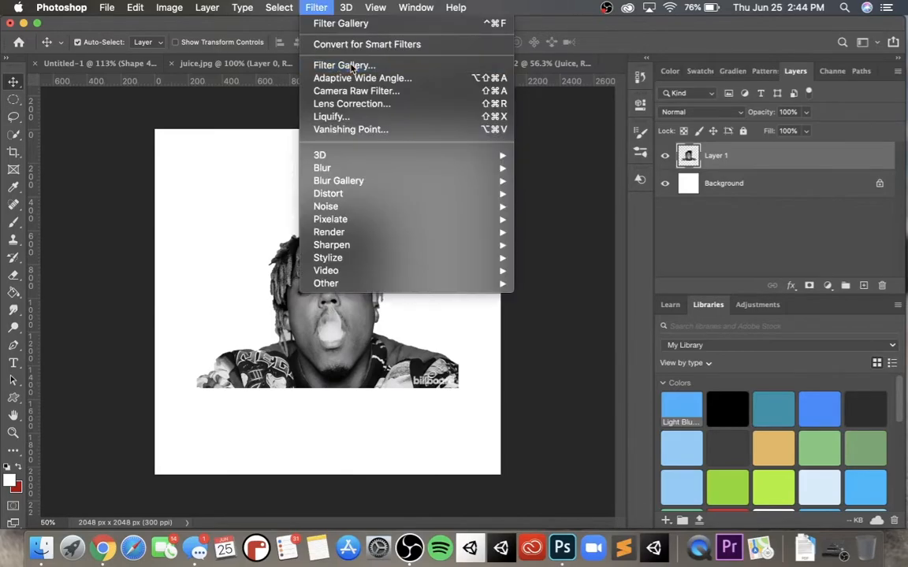
left_click(351, 67)
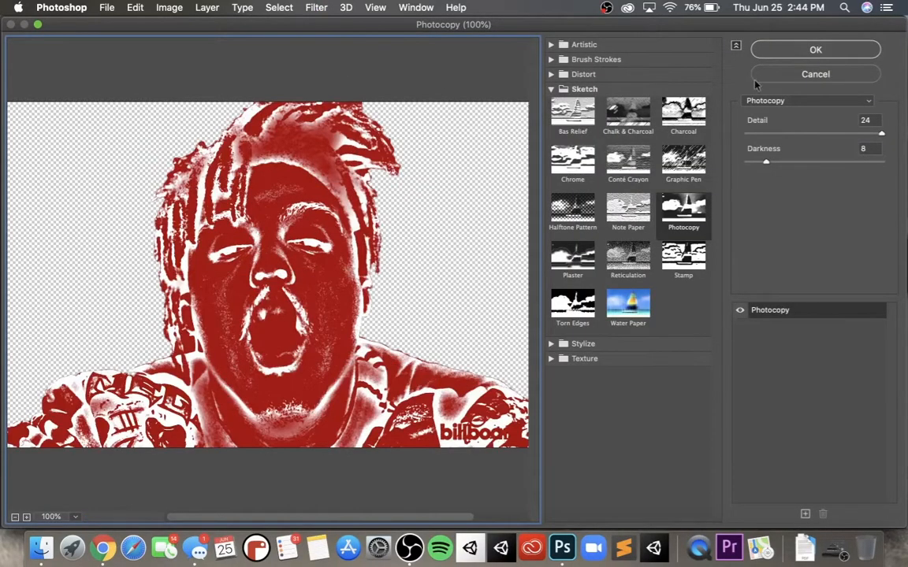
left_click(815, 74)
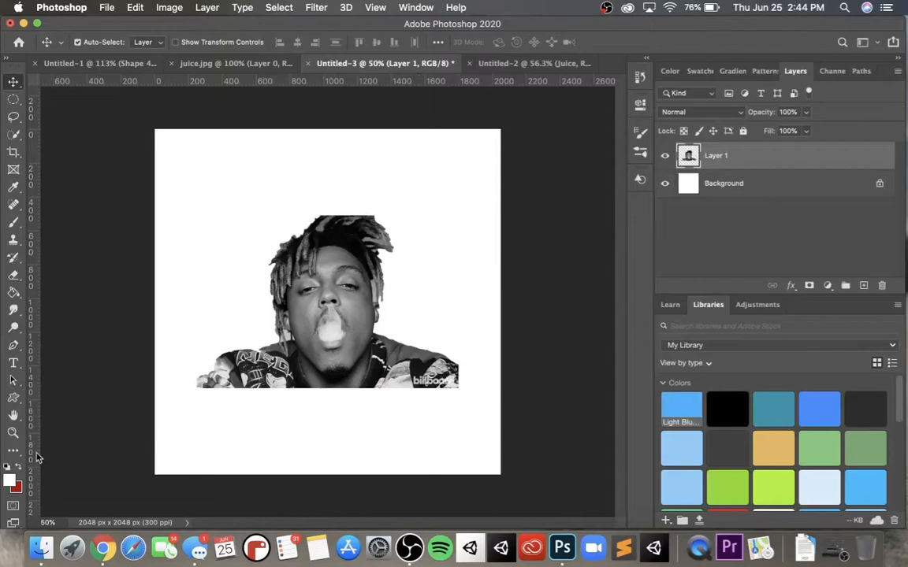
Swap the foreground and background colors and apply the Photocopy filter to the portrait with Detail 24 and Darkness 9
left_click(18, 466)
left_click(308, 7)
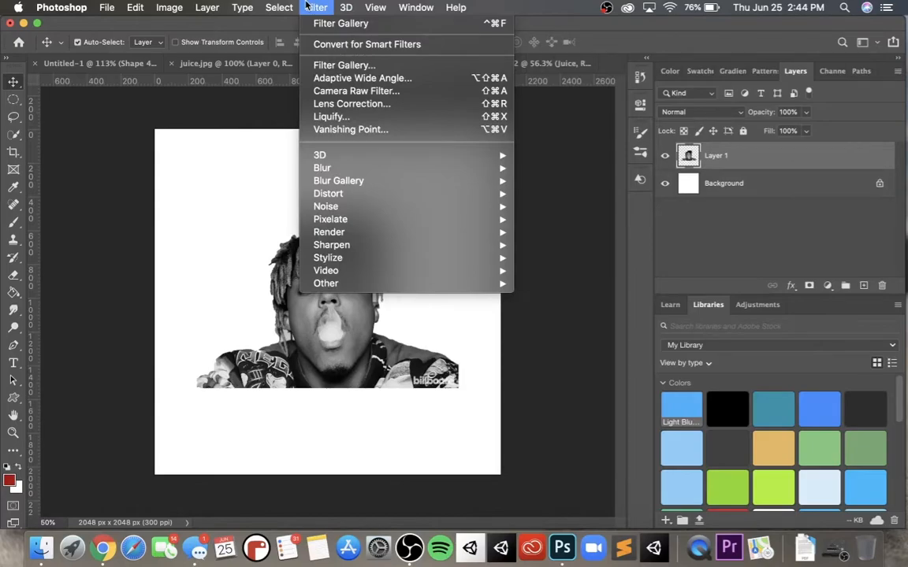
left_click(301, 65)
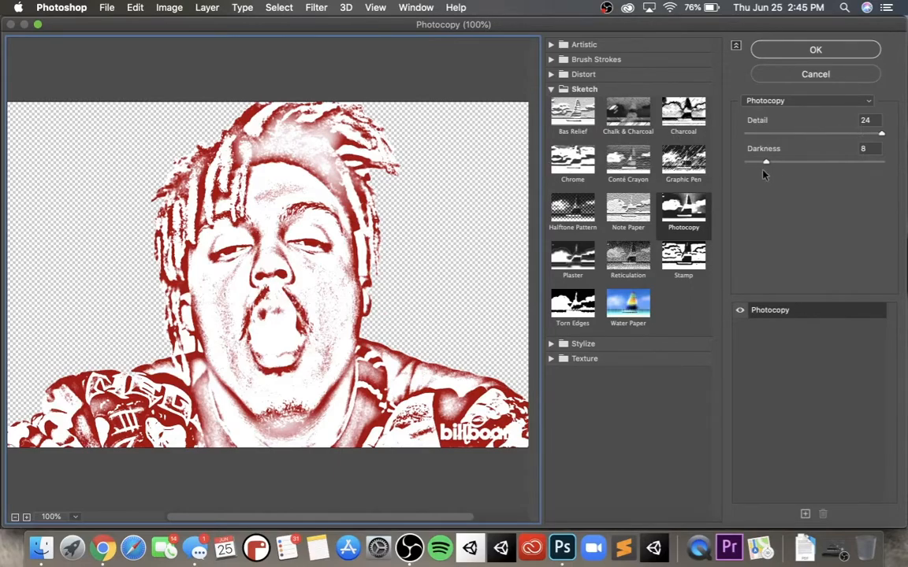
left_click_drag(765, 162, 795, 168)
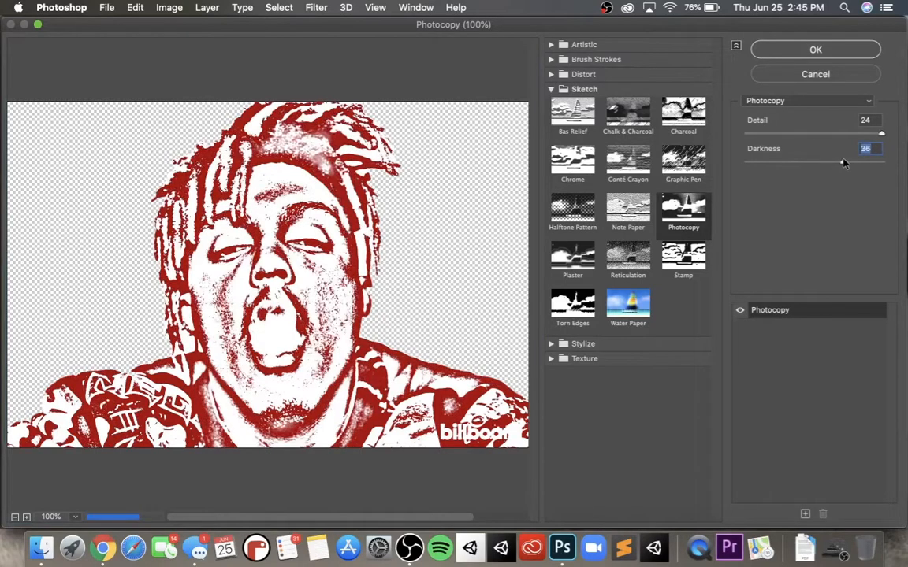
left_click_drag(794, 165, 770, 163)
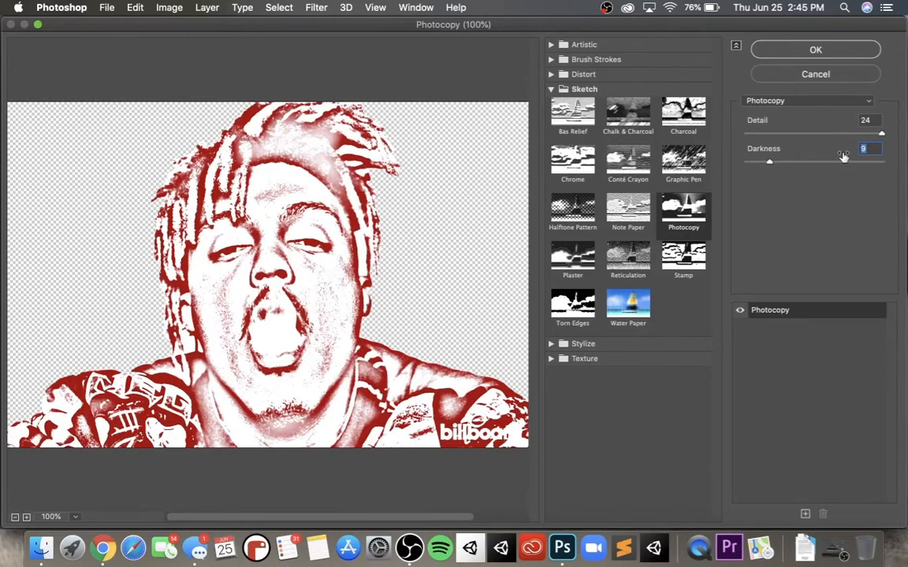
left_click(845, 50)
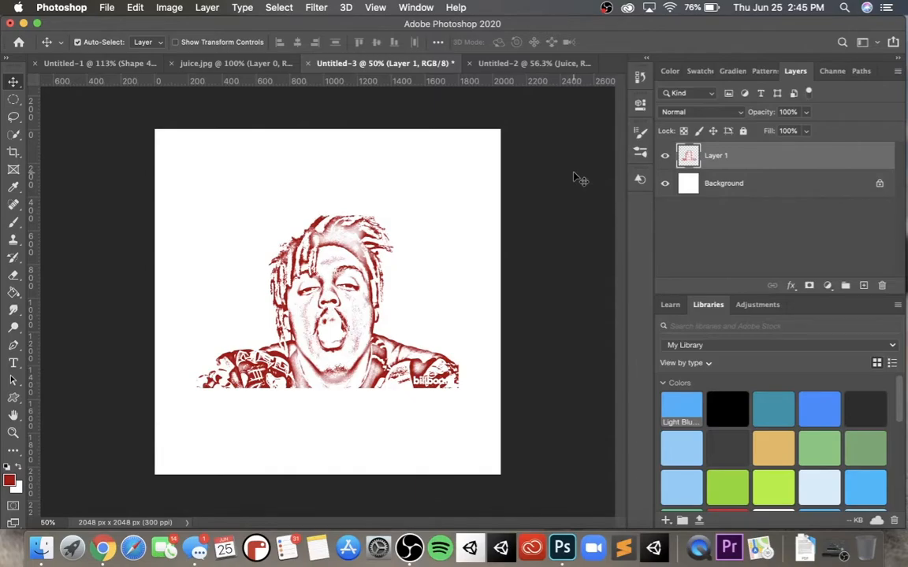
Add the text "RIP" in red 72 pt Avayx Regular and center it above the portrait
left_click(14, 363)
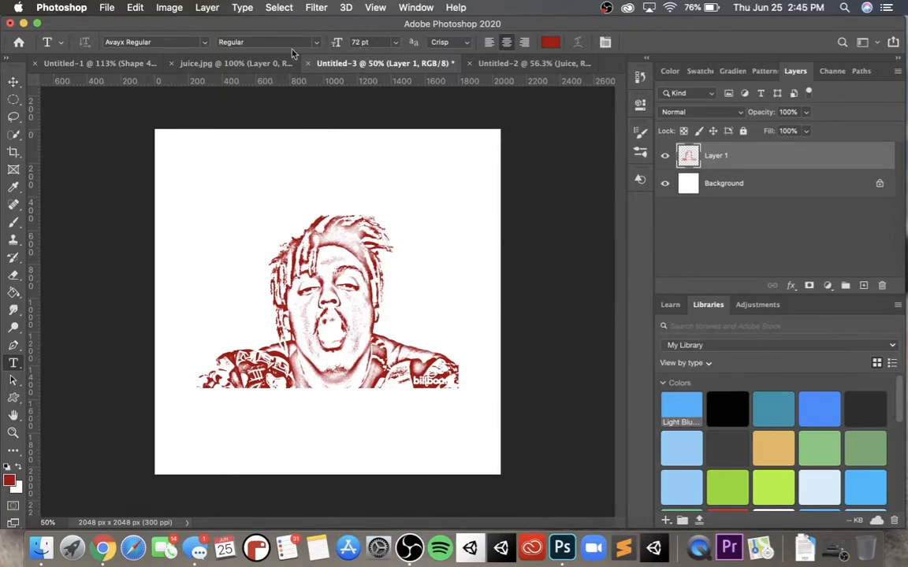
left_click(201, 43)
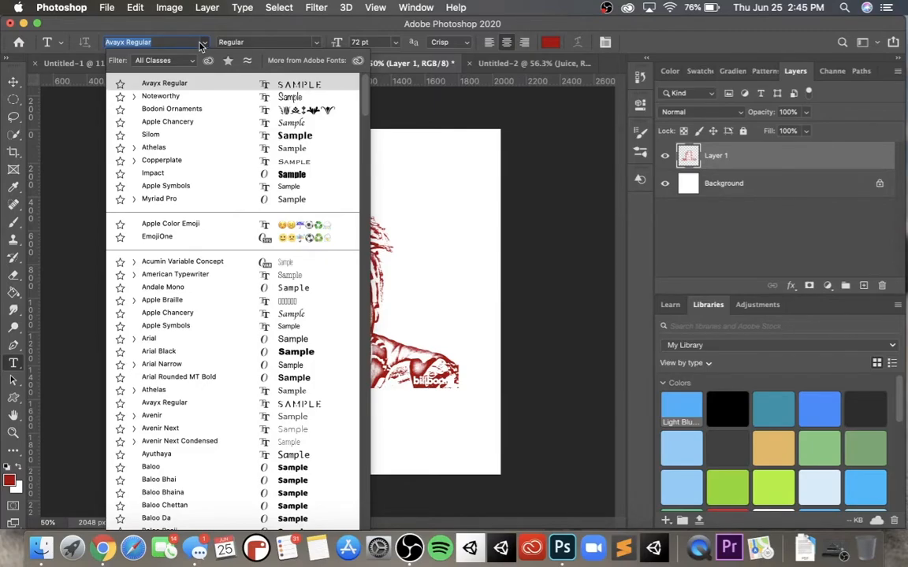
left_click(199, 46)
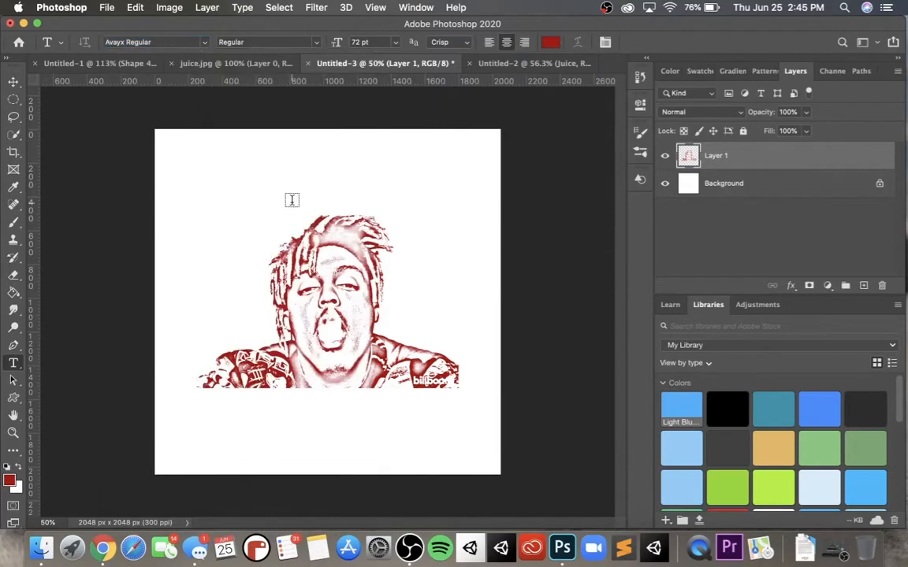
left_click(309, 171)
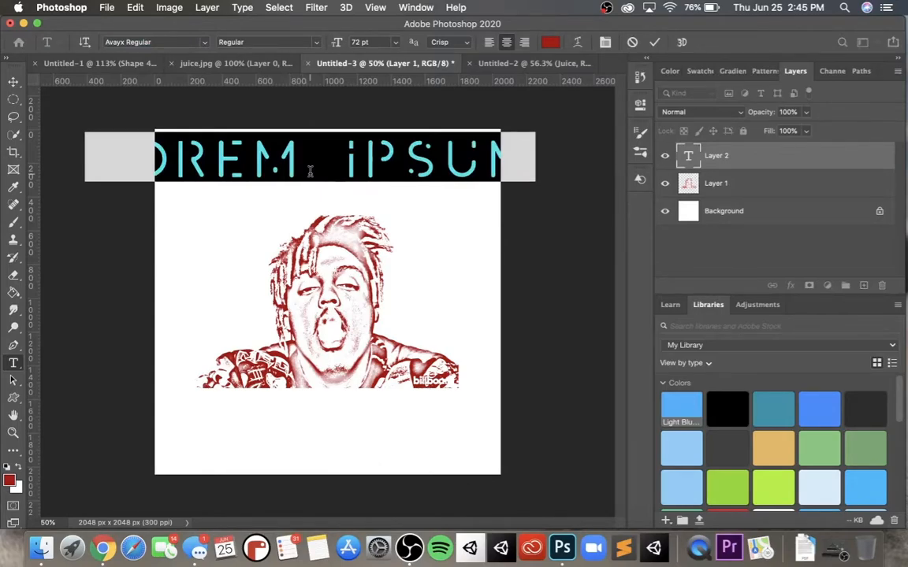
type("RIP")
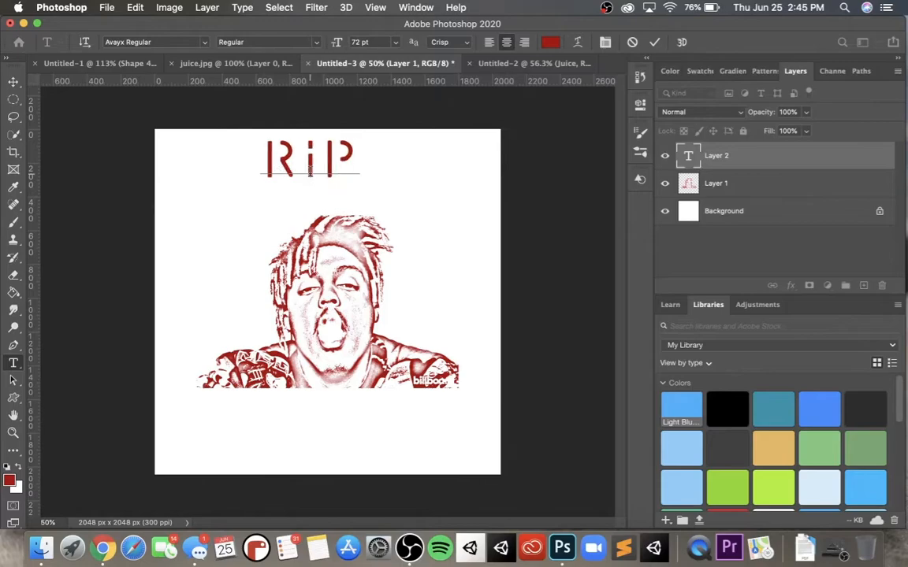
left_click(13, 80)
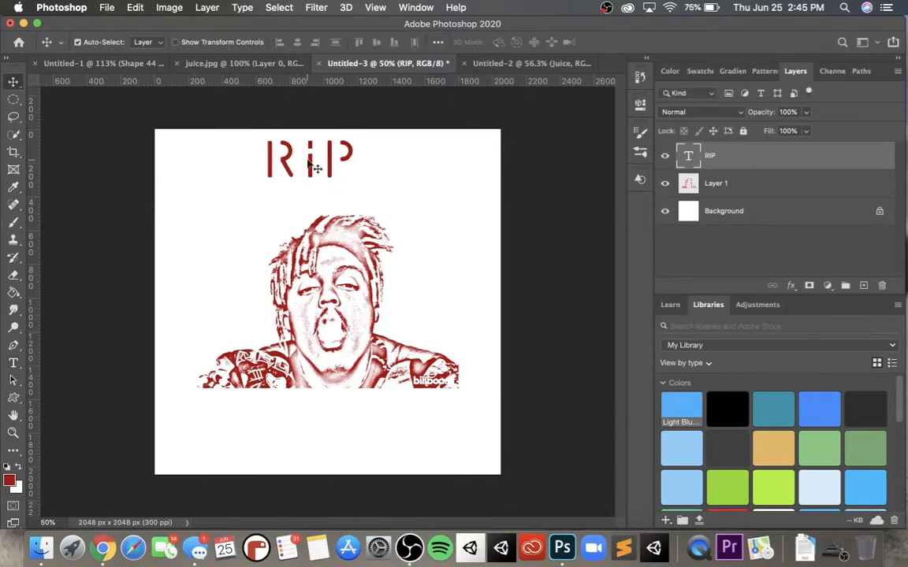
left_click_drag(313, 164, 334, 189)
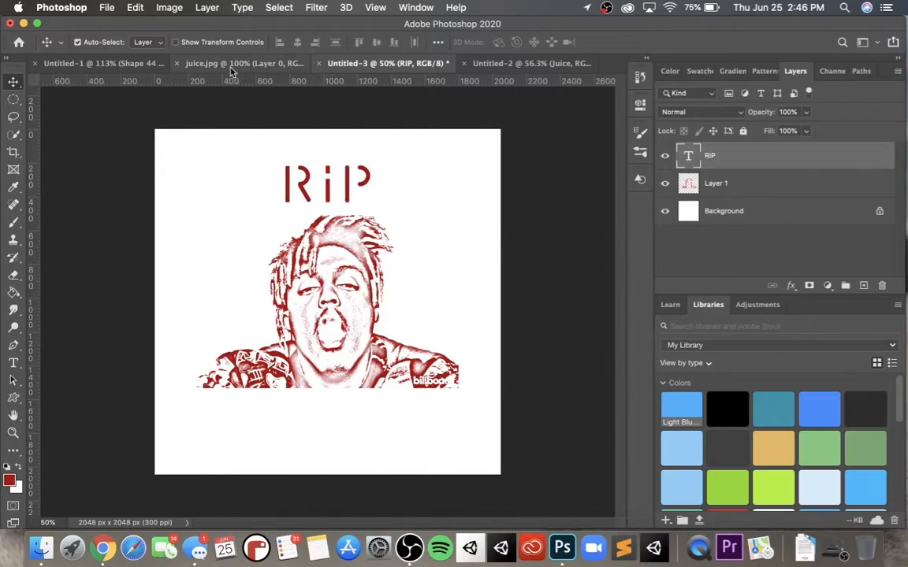
Add the text "JUICE" in the same red 72 pt font and center it below the portrait
left_click(13, 363)
left_click(301, 430)
type("J")
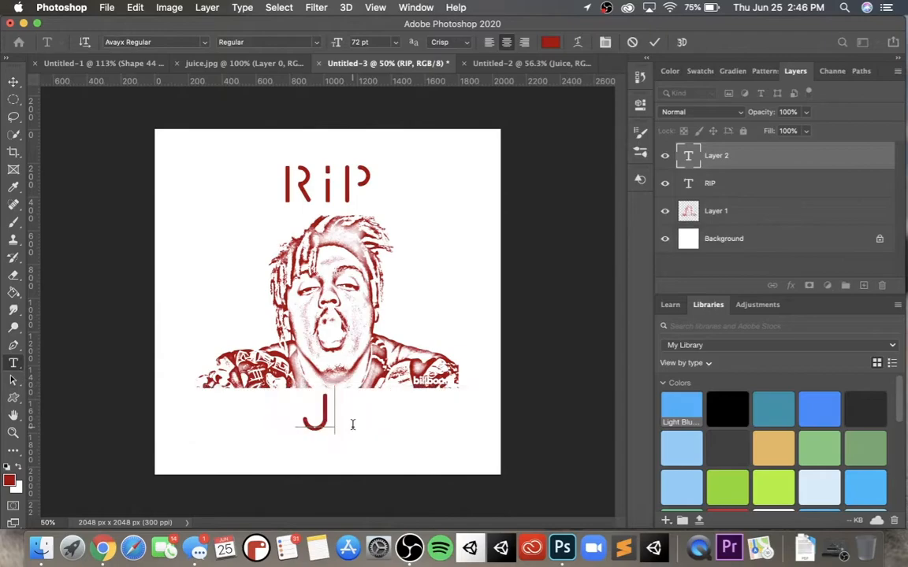
type("UICE")
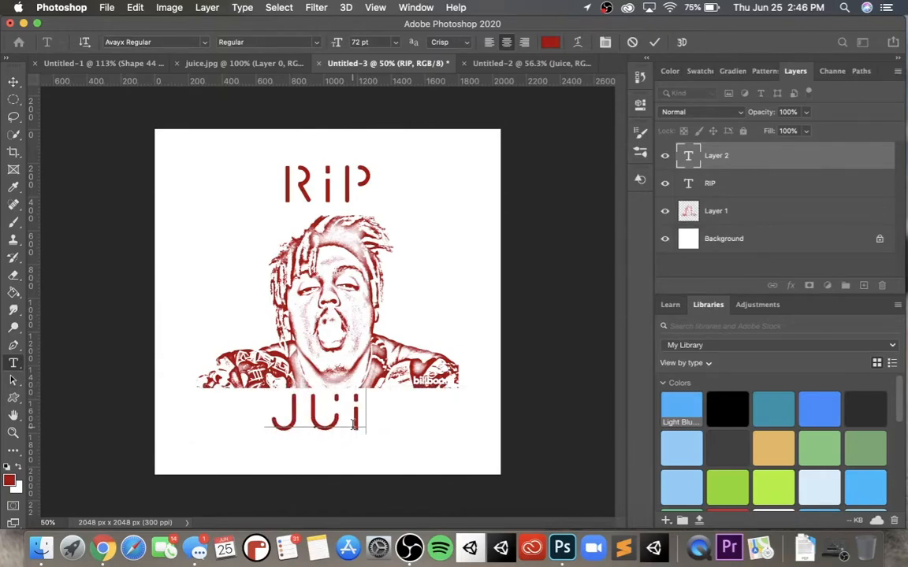
left_click(15, 82)
left_click_drag(314, 419, 328, 422)
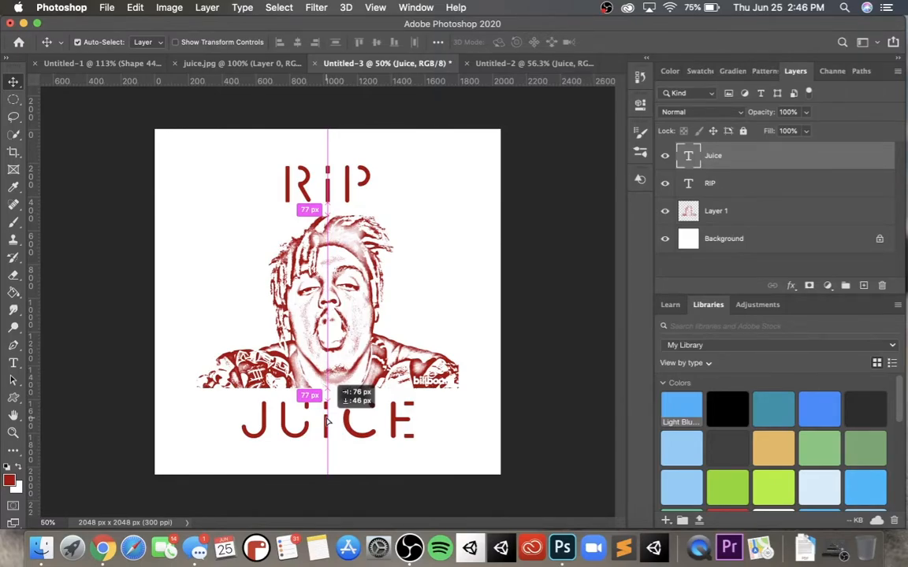
left_click_drag(329, 422, 329, 421)
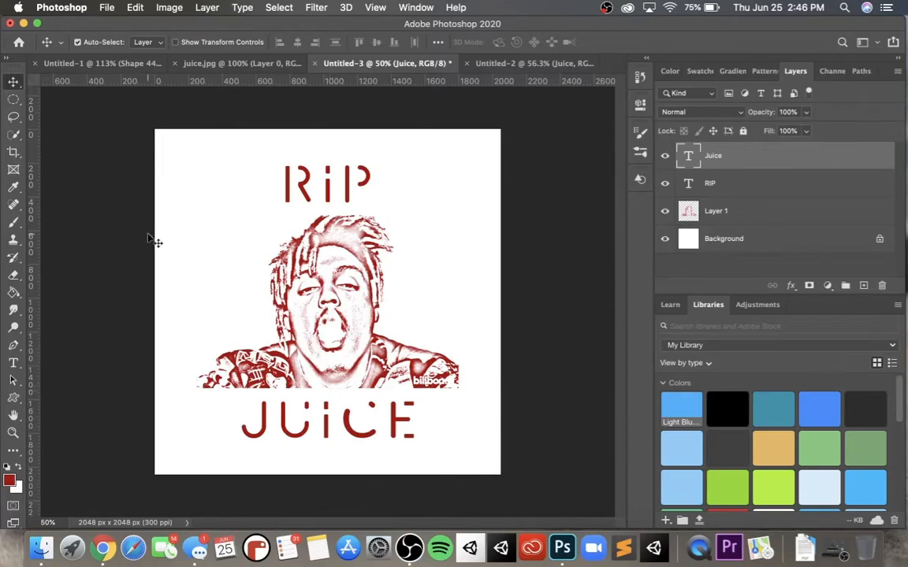
Set the spatter brush size to 280 px and rasterize the JUICE text layer for painting
left_click(9, 225)
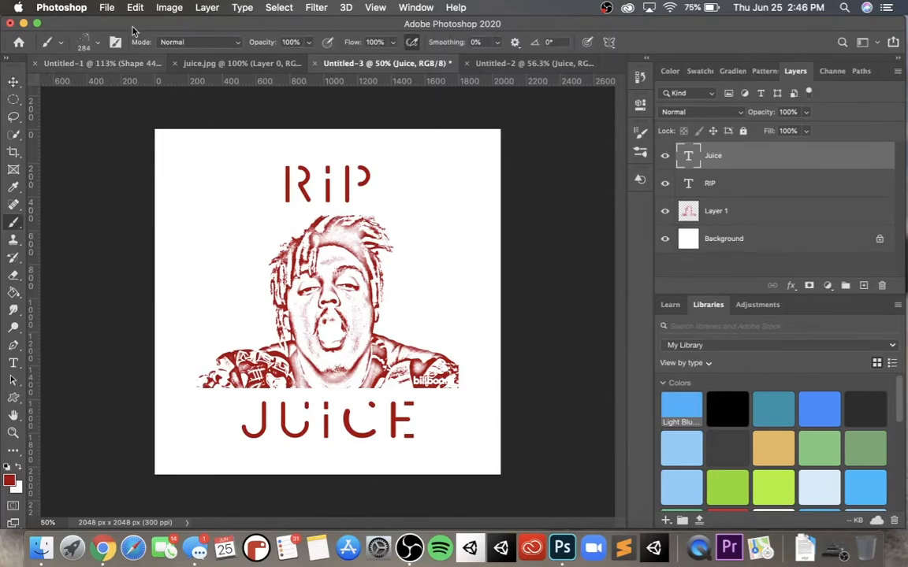
left_click(89, 37)
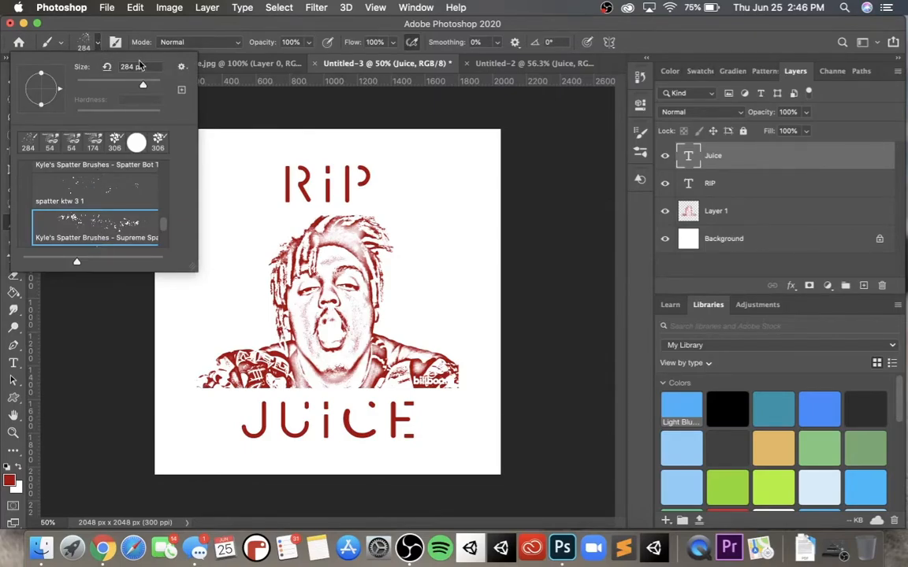
double_click(126, 67)
type("280")
key("Return")
left_click(277, 165)
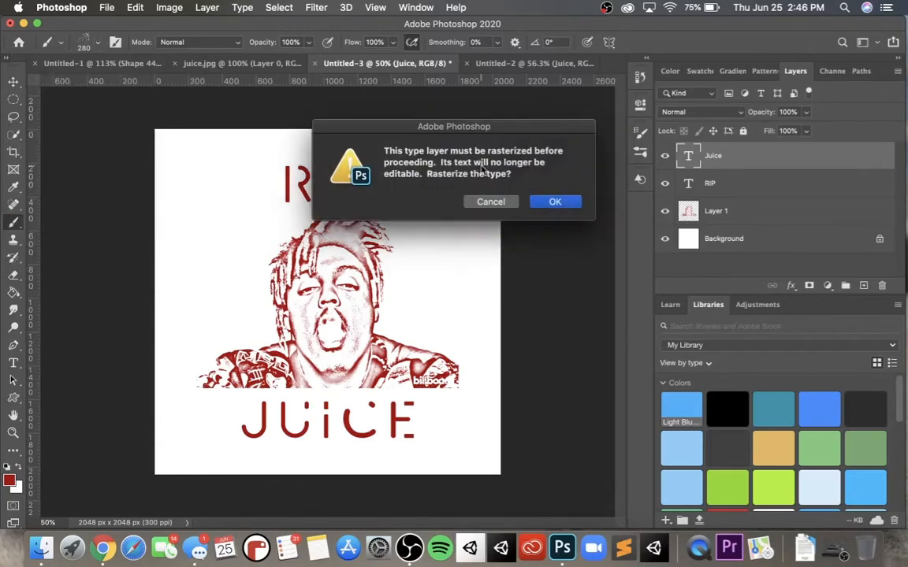
left_click(539, 203)
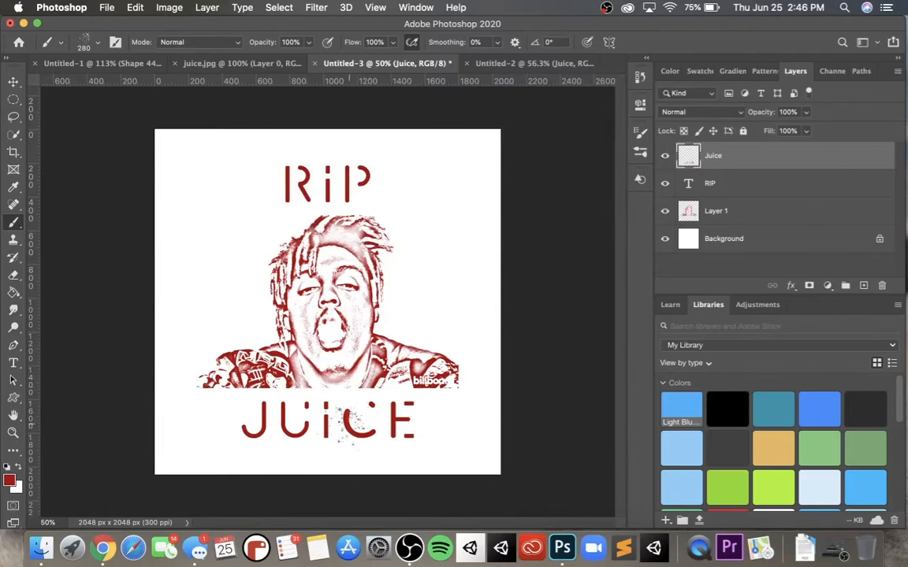
Undo the red test spatter, switch the foreground color to white and spatter over both words and the portrait
left_click(398, 395)
key("super+z")
left_click(17, 468)
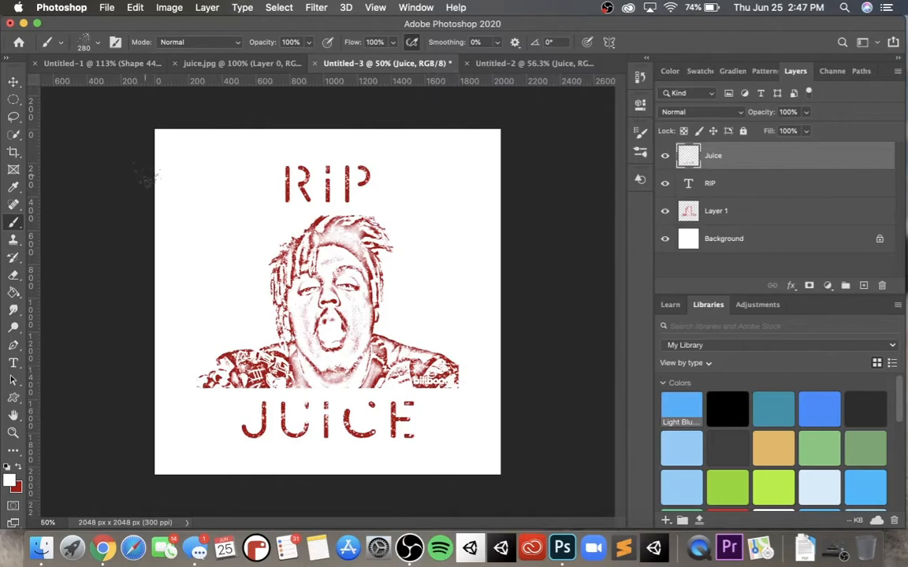
Crop the canvas closely around the two words and the portrait, to about 1666 x 1768 px
left_click(13, 152)
mouse_move(155, 130)
left_mouse_down()
mouse_move(178, 133)
mouse_move(169, 145)
mouse_move(168, 136)
left_mouse_up()
mouse_move(481, 461)
left_mouse_down()
mouse_move(469, 438)
mouse_move(467, 451)
left_mouse_up()
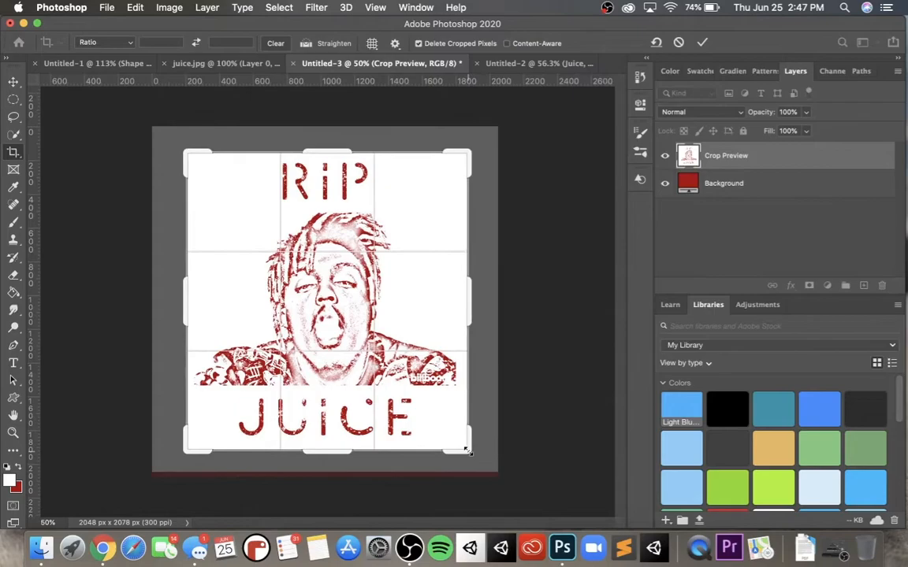
key("Return")
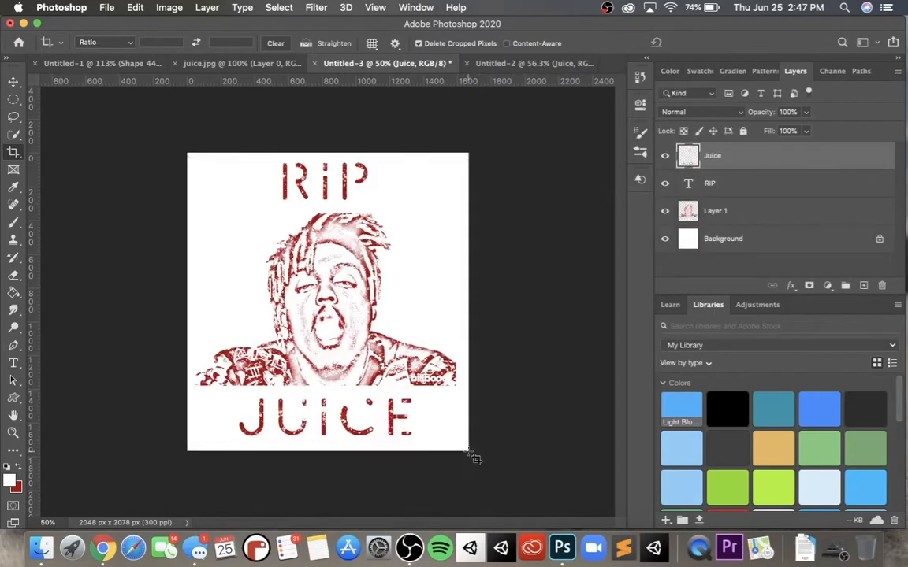
Reposition the RIP text, the portrait and the JUICE text to center them horizontally on the cropped canvas
left_click(14, 81)
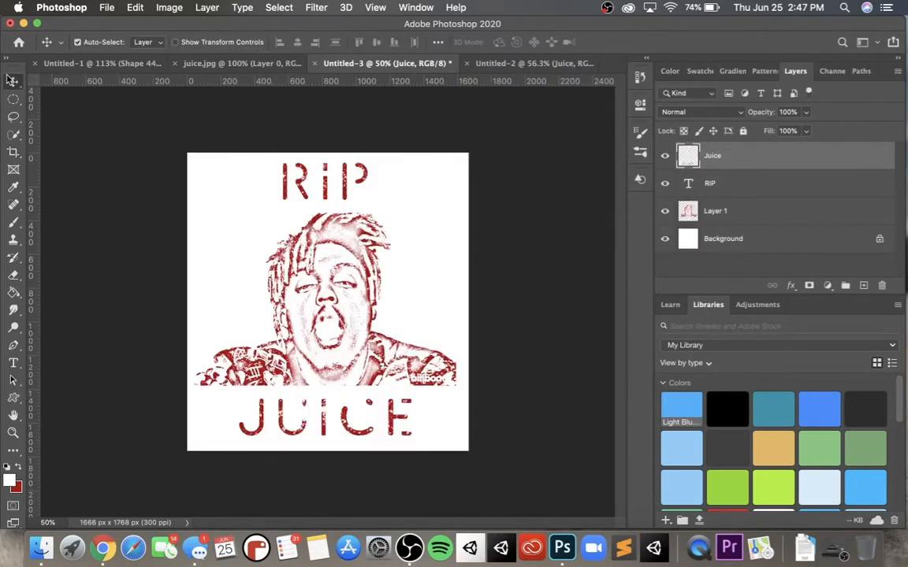
left_click_drag(292, 181, 305, 183)
left_click_drag(347, 297, 351, 294)
mouse_move(334, 416)
left_mouse_down()
mouse_move(328, 411)
mouse_move(335, 421)
left_mouse_up()
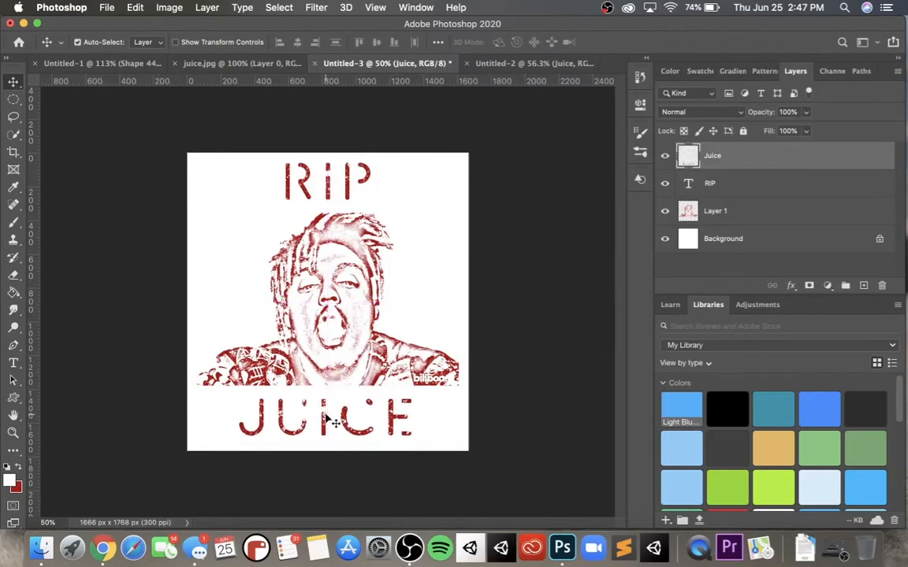